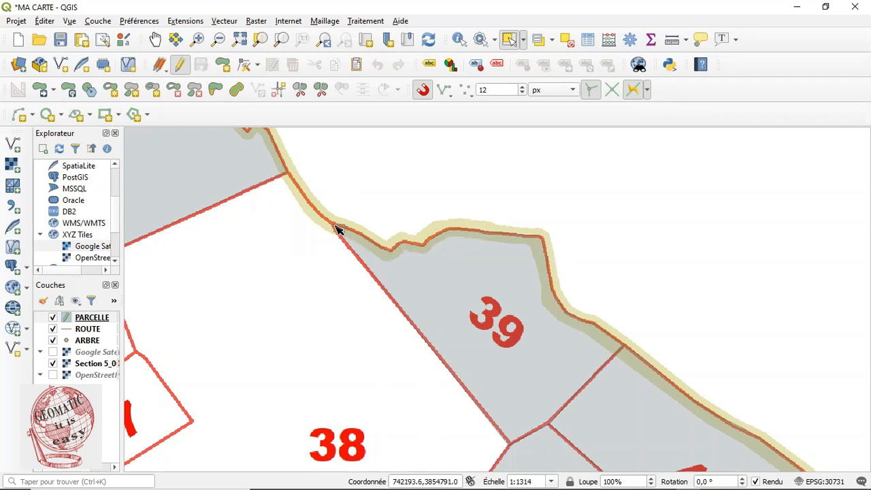
Draw a new parcel polygon snapped along parcel 39's upper boundary and accept its attributes
left_click(224, 66)
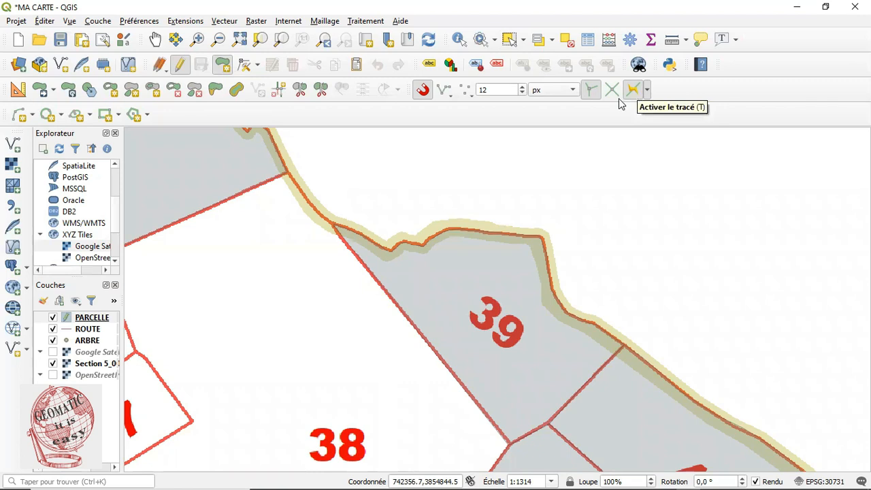
left_click(335, 223)
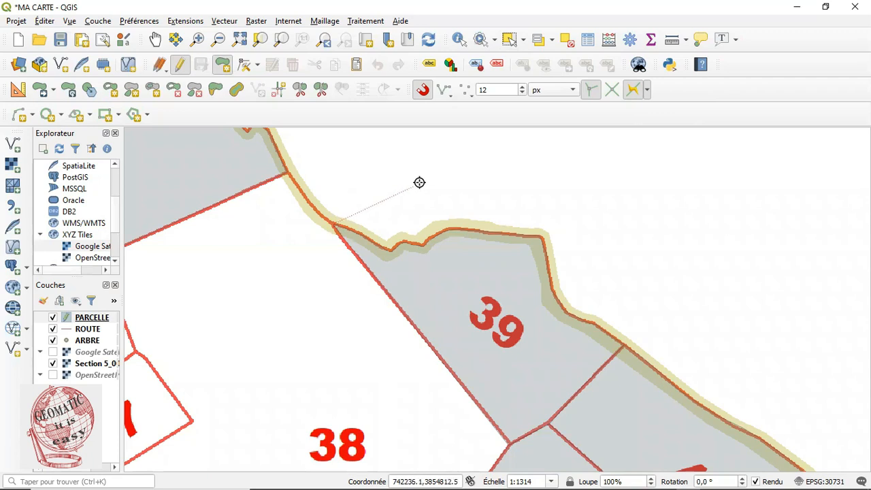
left_click(462, 165)
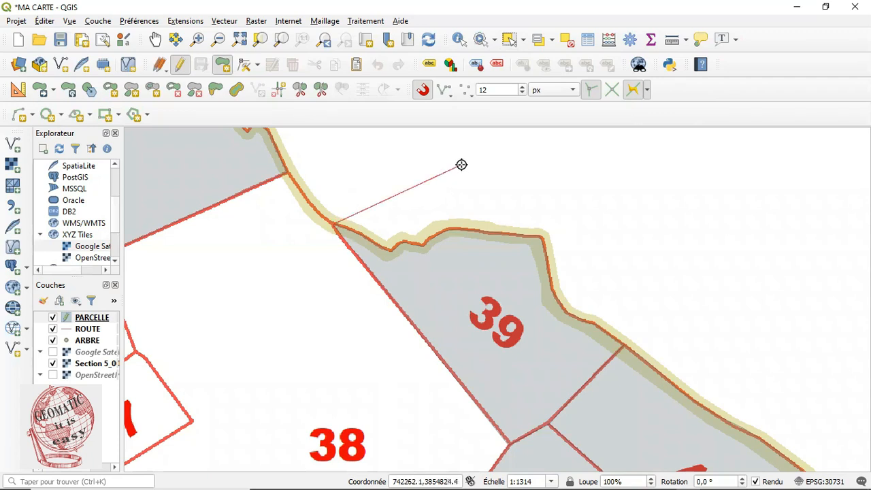
left_click(587, 201)
left_click(651, 307)
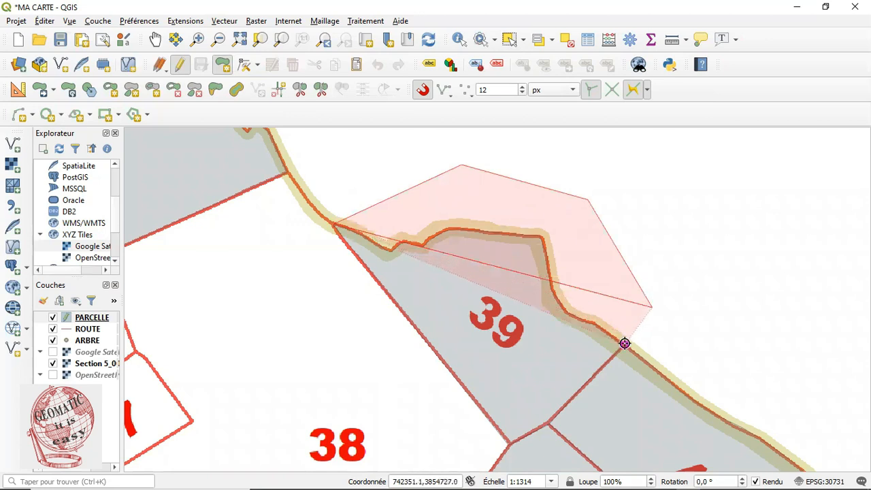
left_click(625, 343)
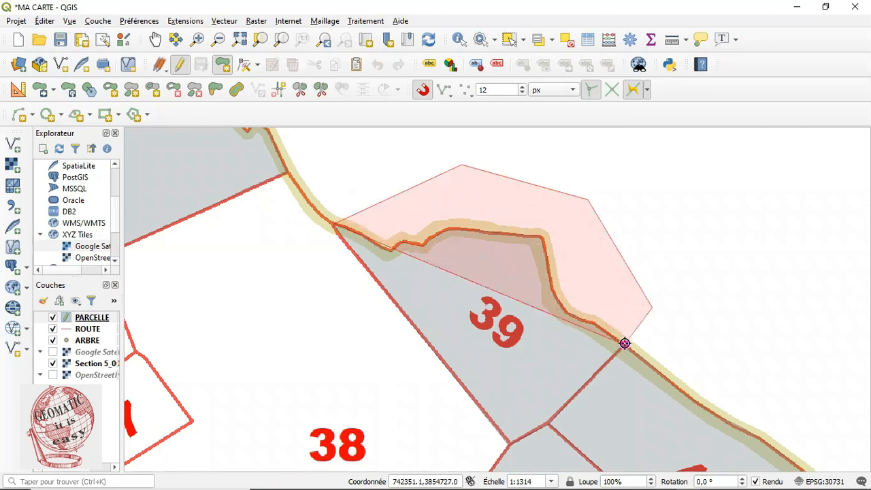
right_click(625, 343)
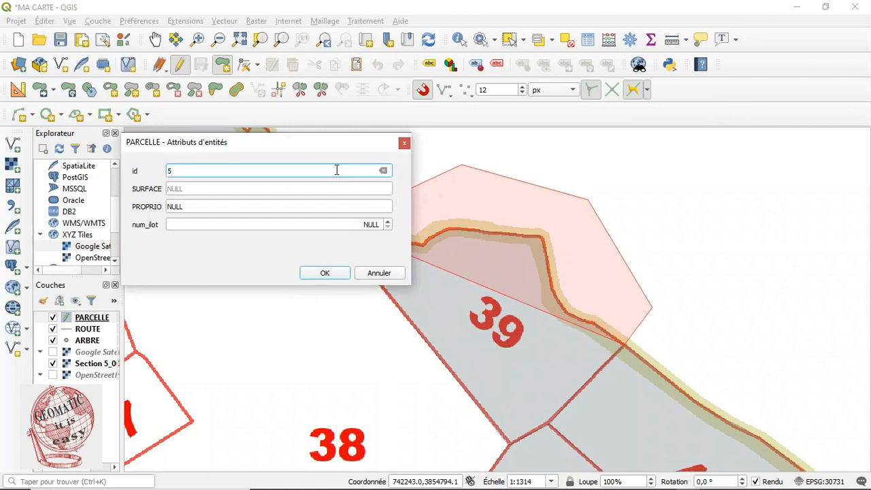
left_click(325, 273)
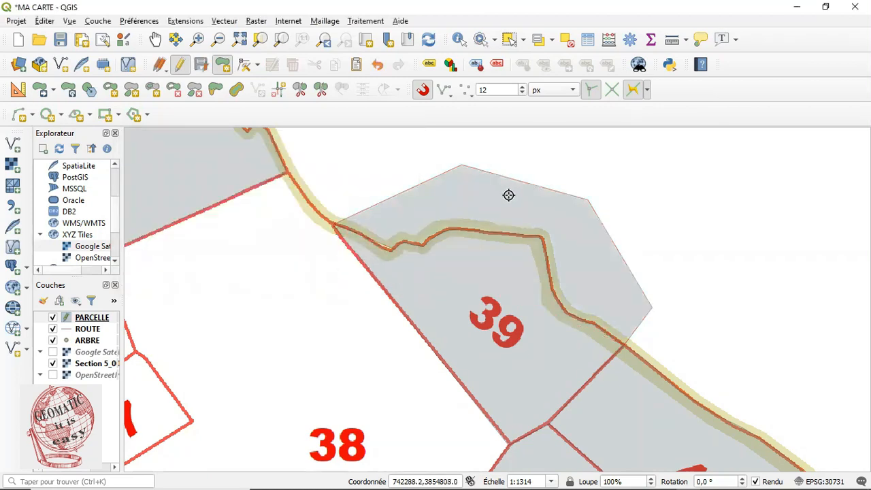
Try moving the new polygon up and to the right, and undo the move
left_click(42, 93)
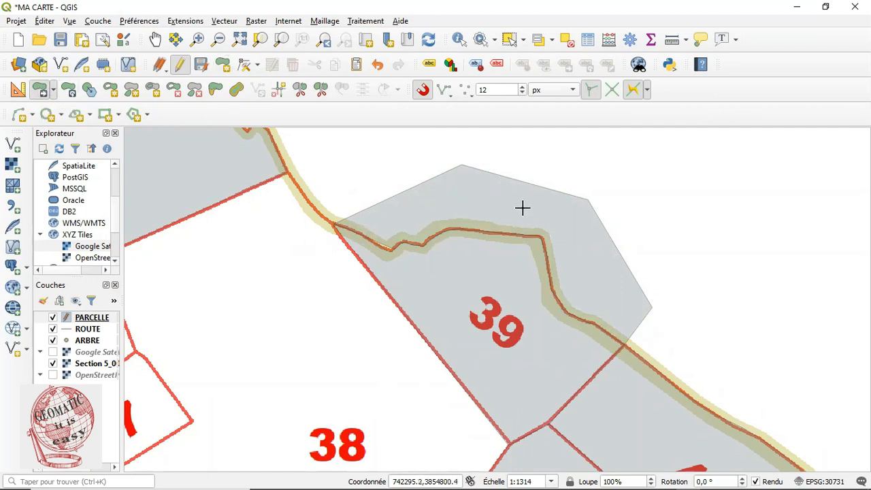
left_click(608, 201)
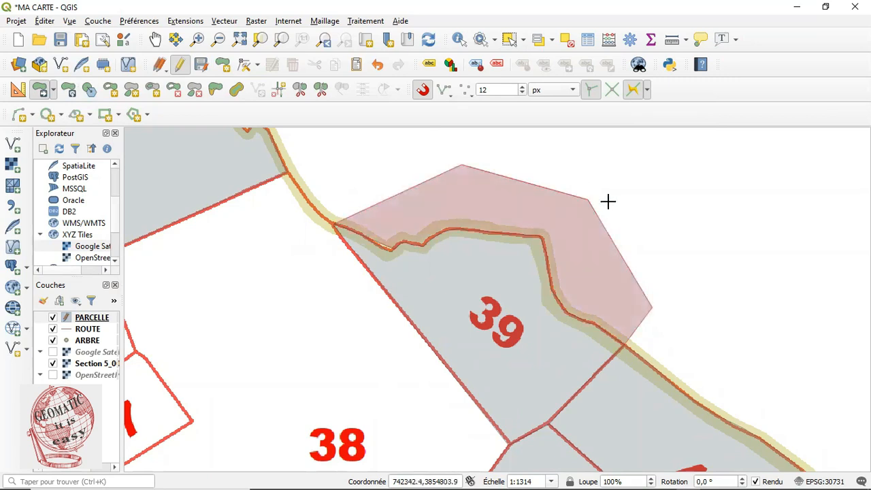
left_click(701, 163)
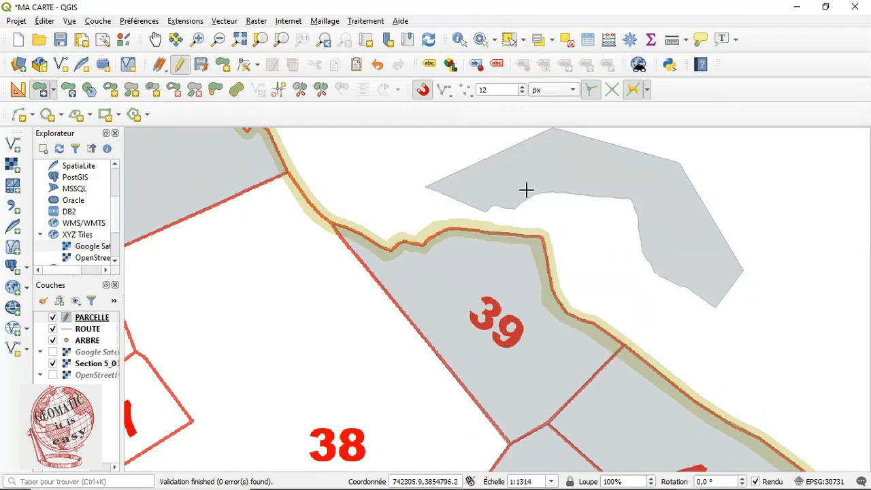
left_click(378, 66)
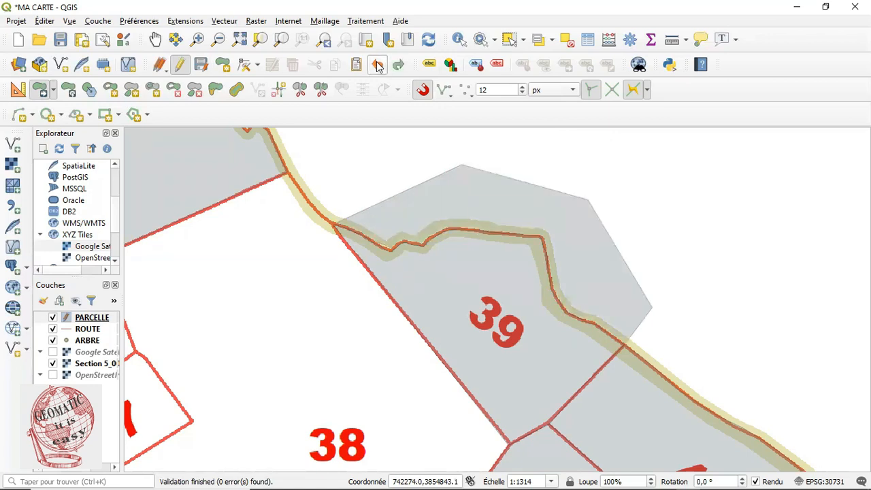
Zoom in on where the new polygon meets the boundary line, then return to the previous view
left_click(197, 39)
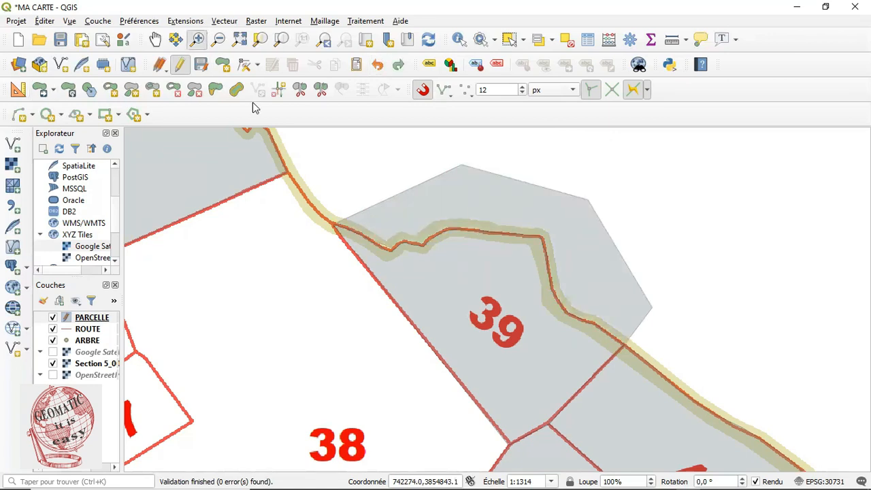
left_click_drag(347, 287, 496, 171)
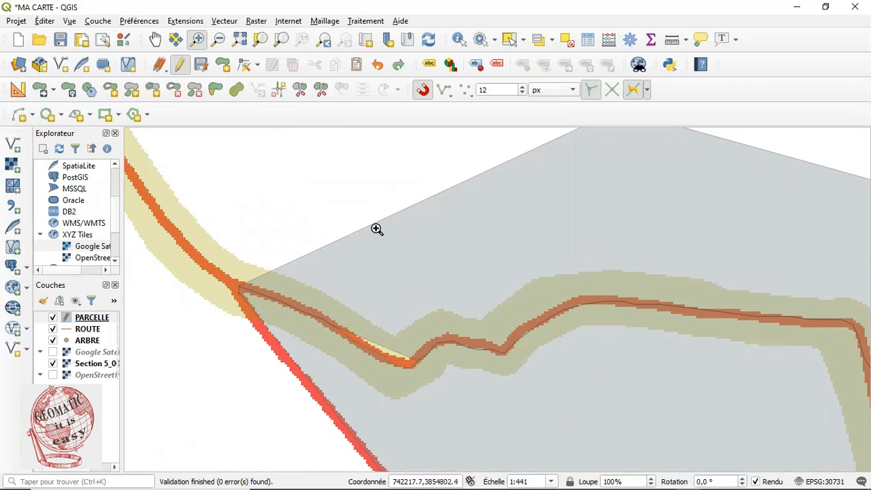
left_click(326, 42)
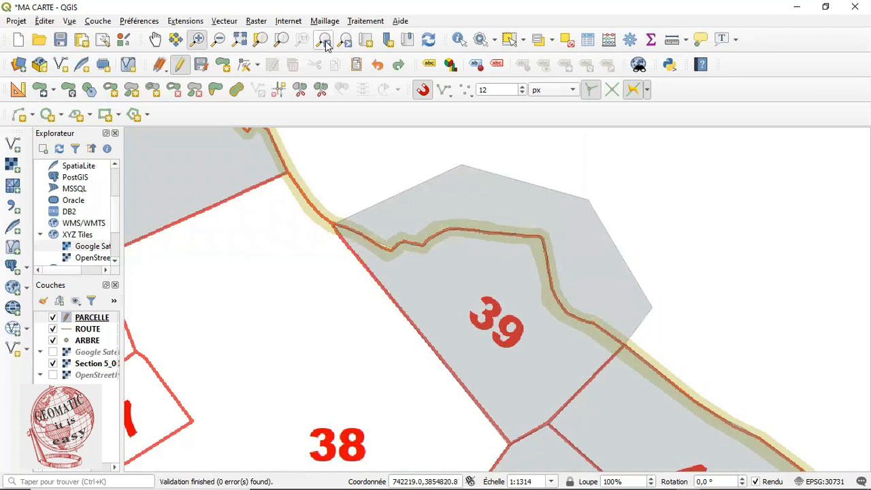
Replace the polygon with a redrawn one following parcel 39's boundary more closely, then undo it as well
left_click(378, 64)
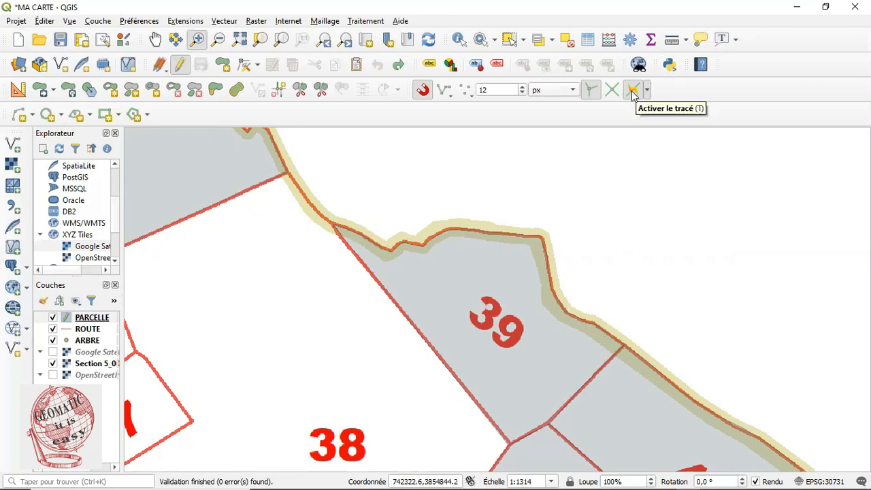
left_click(223, 66)
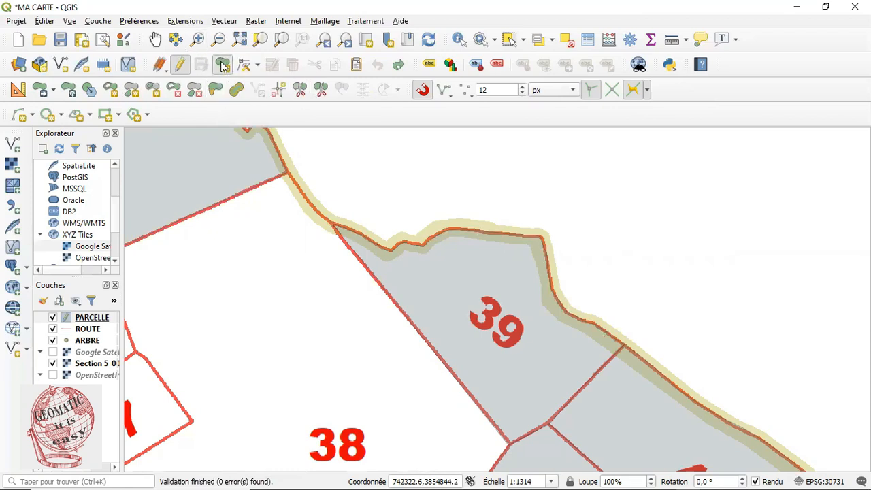
left_click(333, 223)
left_click(407, 194)
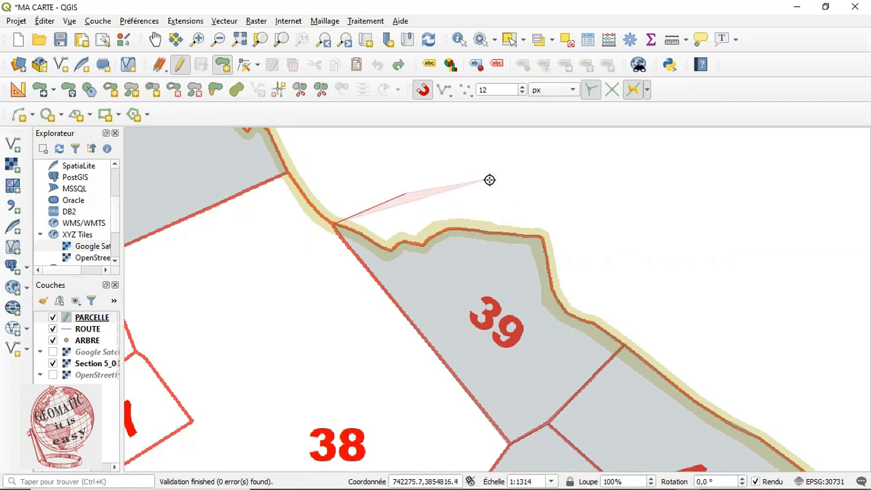
left_click(576, 176)
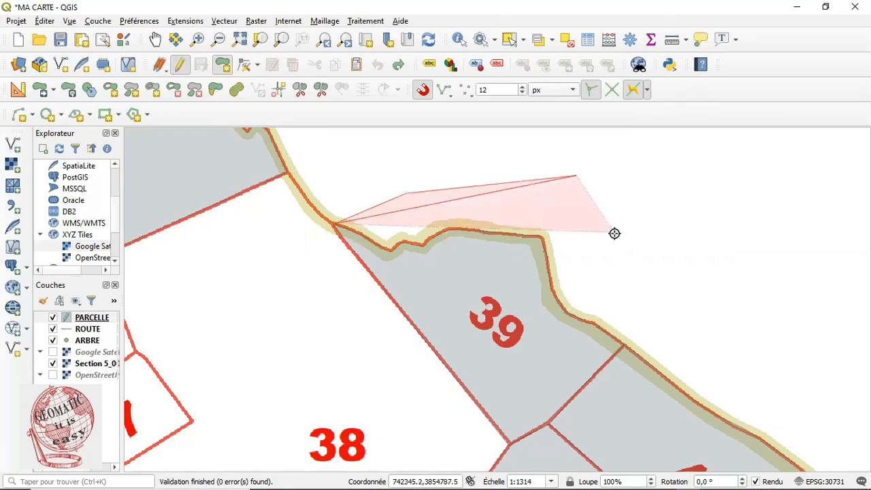
left_click(634, 259)
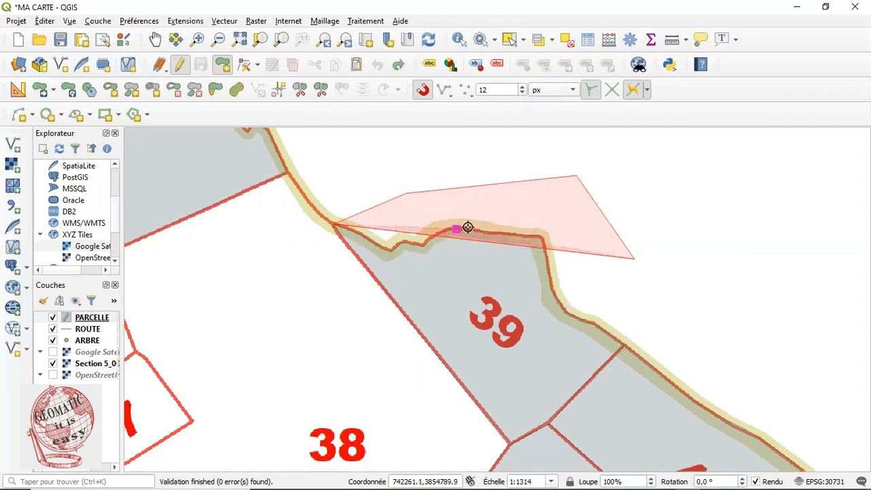
left_click(647, 293)
left_click(647, 315)
left_click(626, 343)
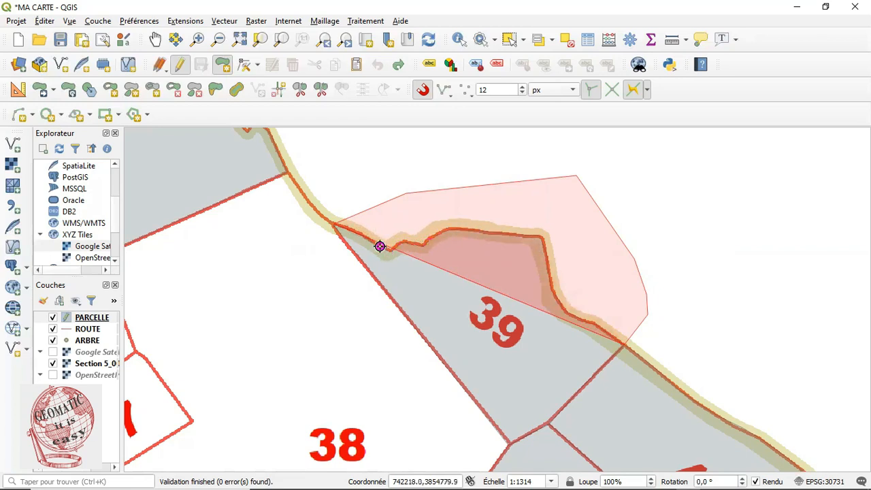
left_click(625, 343)
left_click(378, 245)
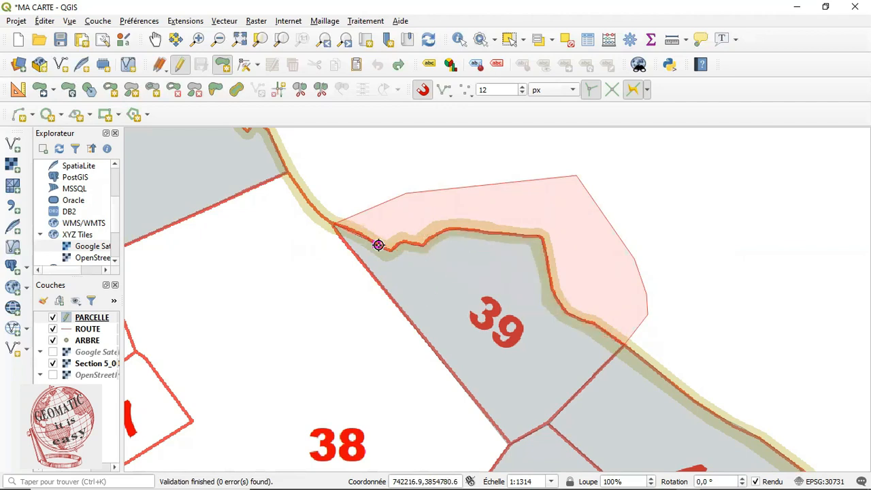
right_click(378, 245)
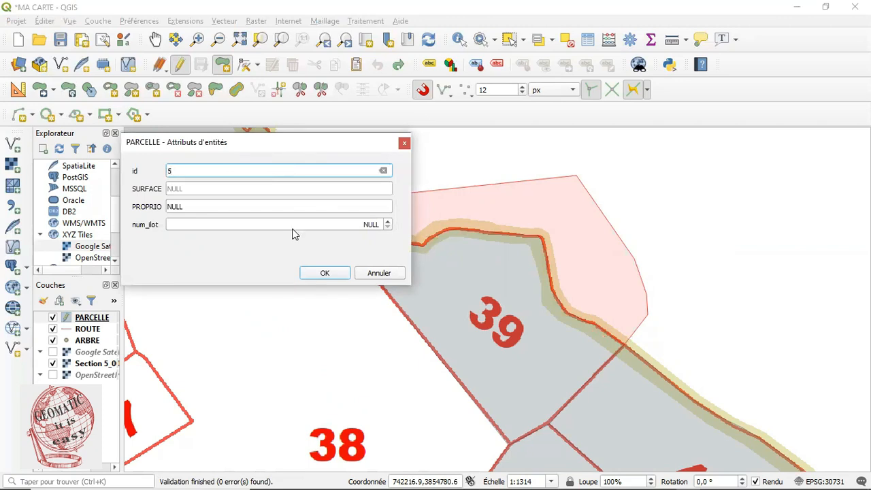
left_click(326, 274)
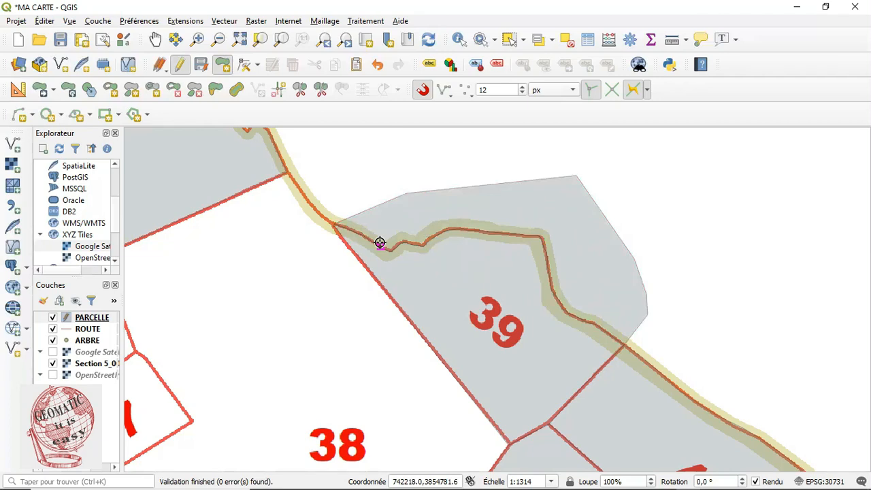
left_click(378, 66)
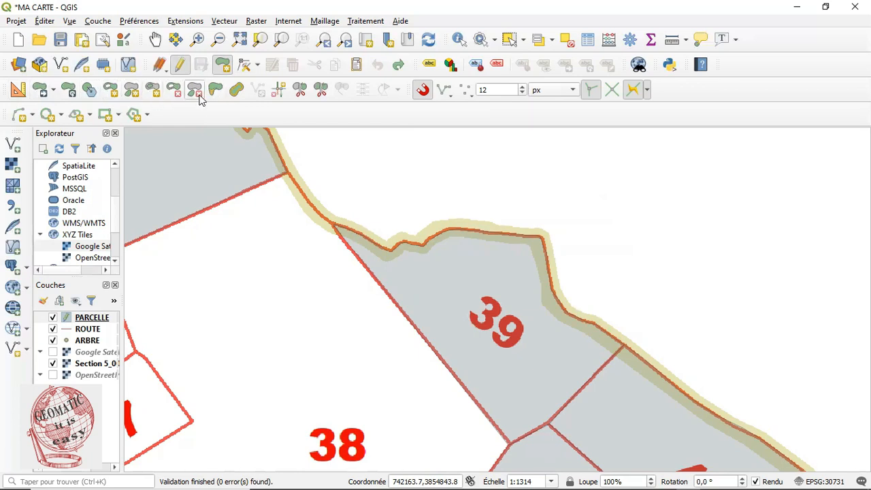
Draw a new parcel polygon over parcels 45 and 46, snapped to existing boundaries, with id 45
left_click(154, 39)
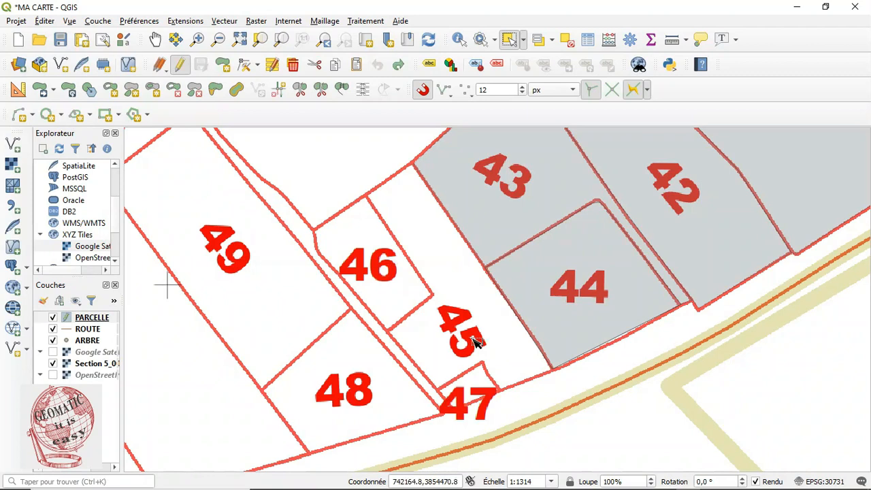
left_click(222, 64)
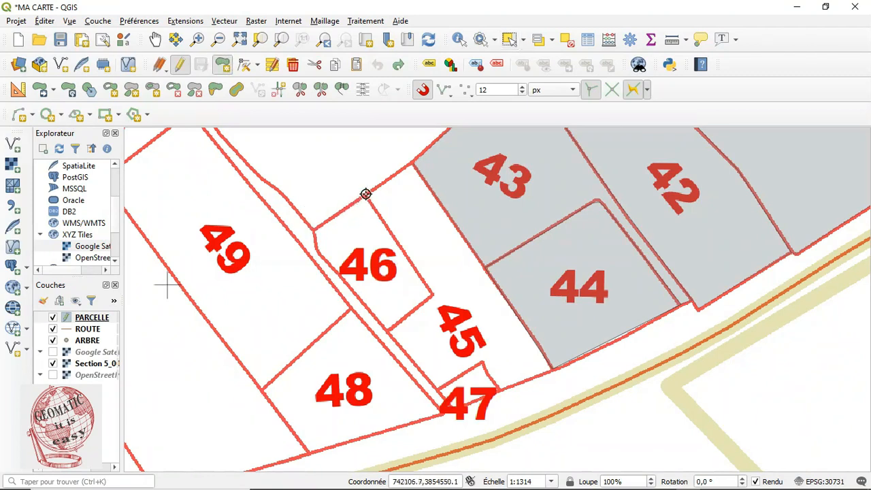
left_click(414, 165)
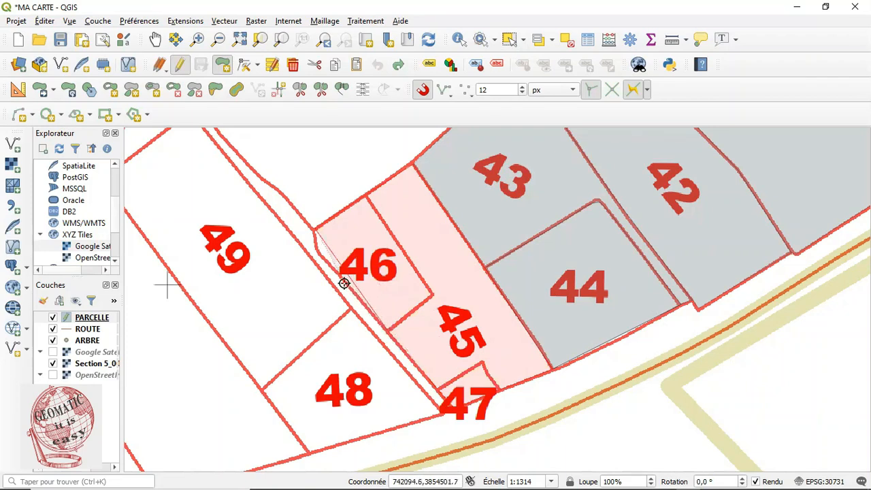
right_click(314, 231)
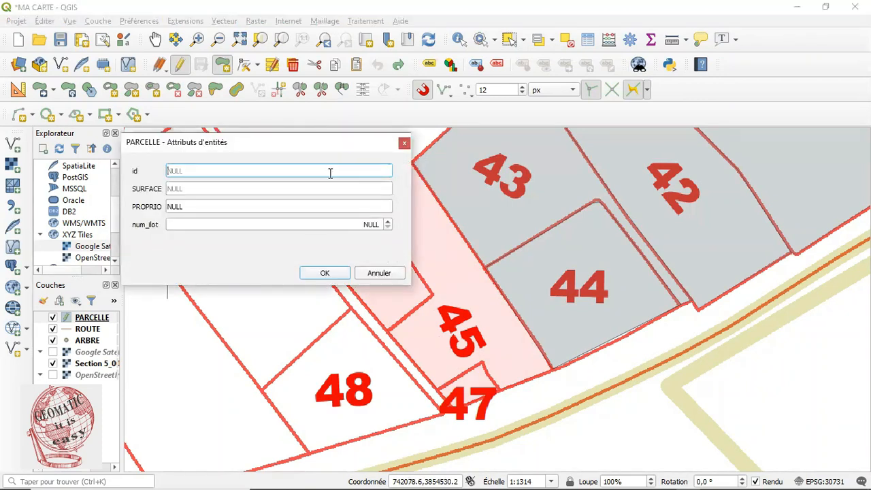
type("45")
left_click(326, 272)
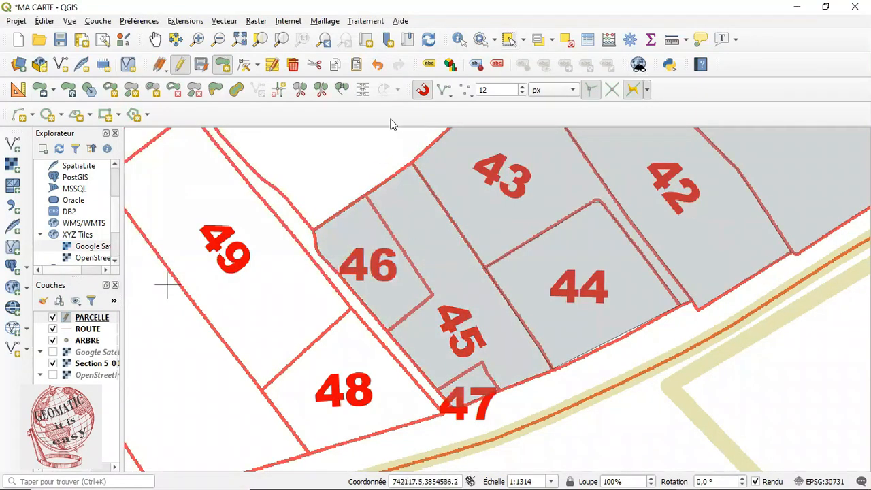
Select the new parcel polygon to check its extent, then clear the selection
left_click(509, 40)
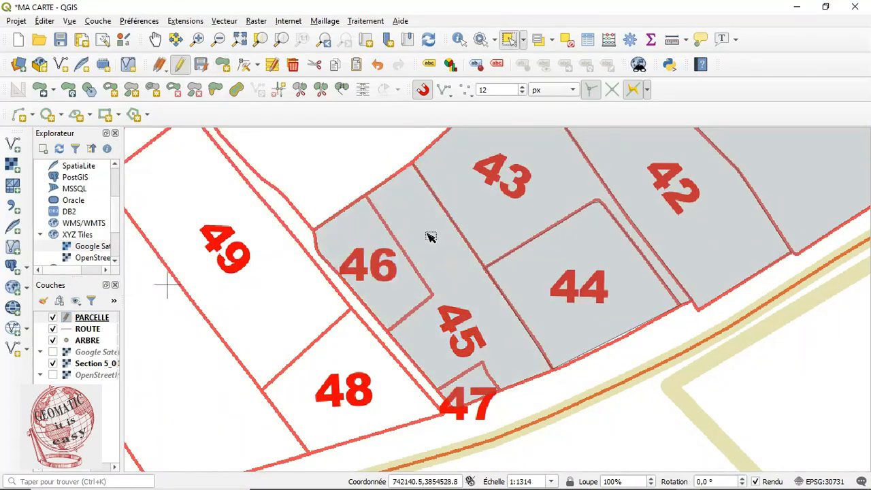
left_click(430, 236)
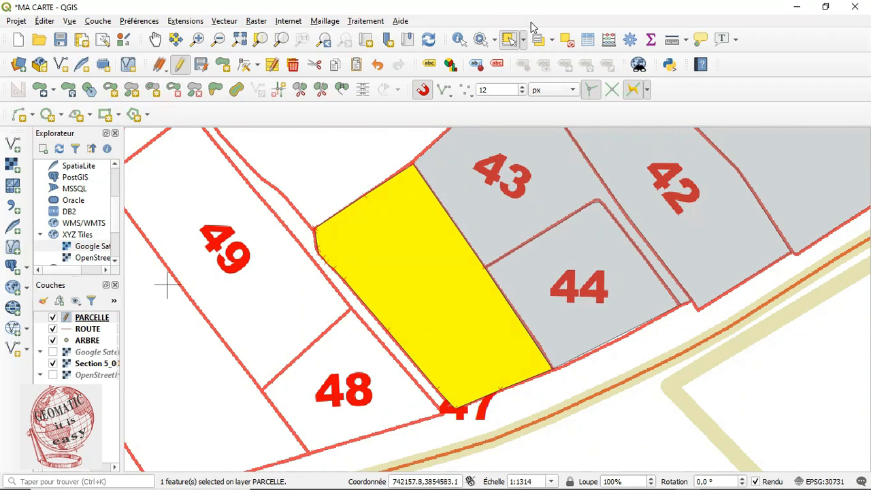
left_click(569, 41)
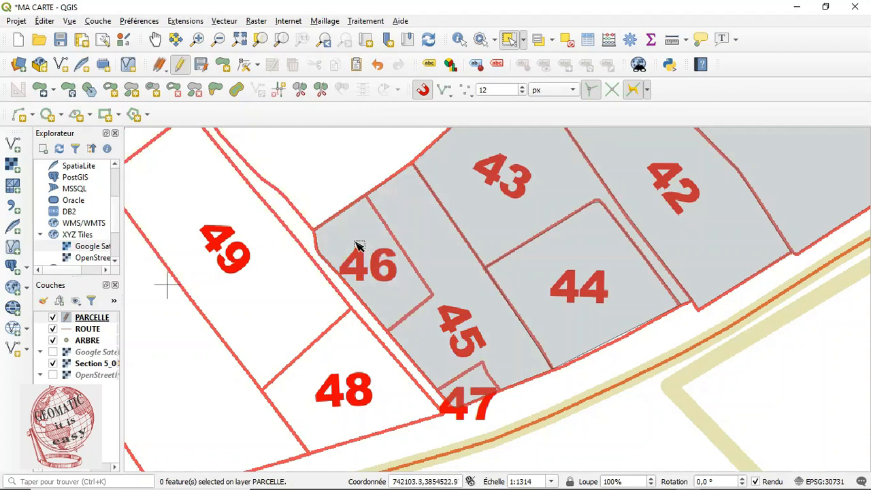
Use Fill Ring to trace parcel 46 inside the larger polygon as a new feature with id 46, then select it
left_click(153, 92)
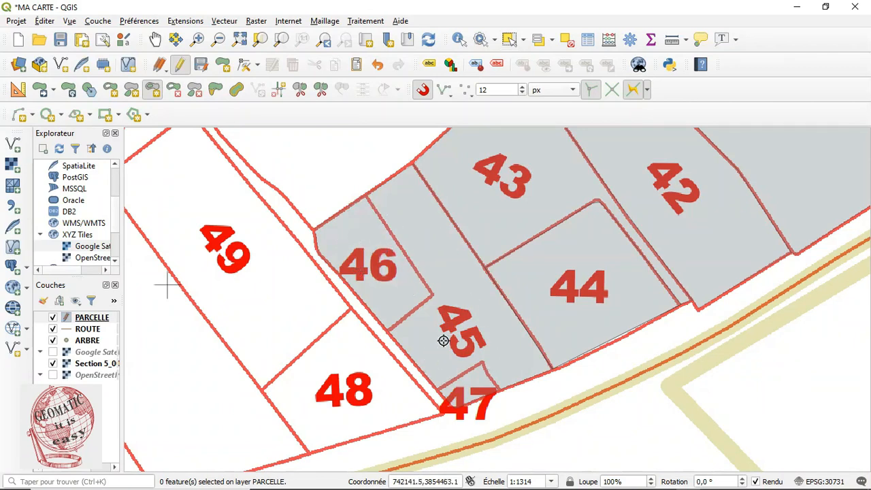
left_click(313, 230)
left_click(368, 197)
left_click(432, 294)
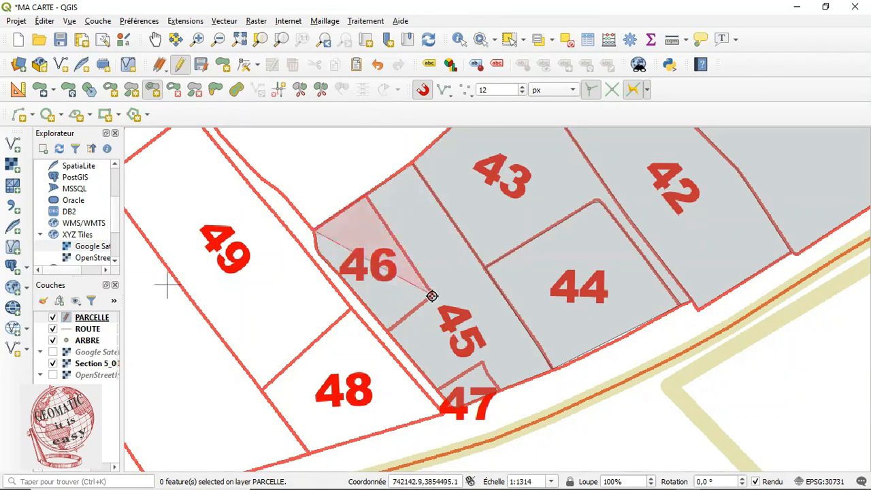
left_click(388, 328)
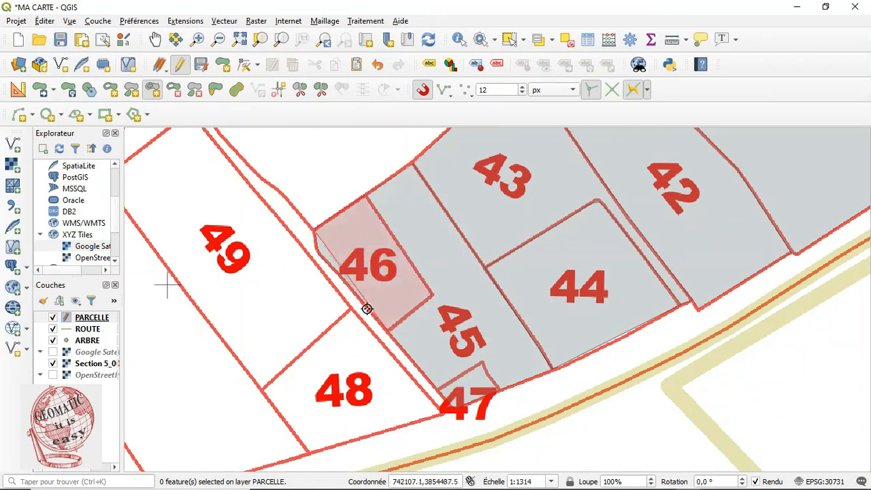
left_click(341, 280)
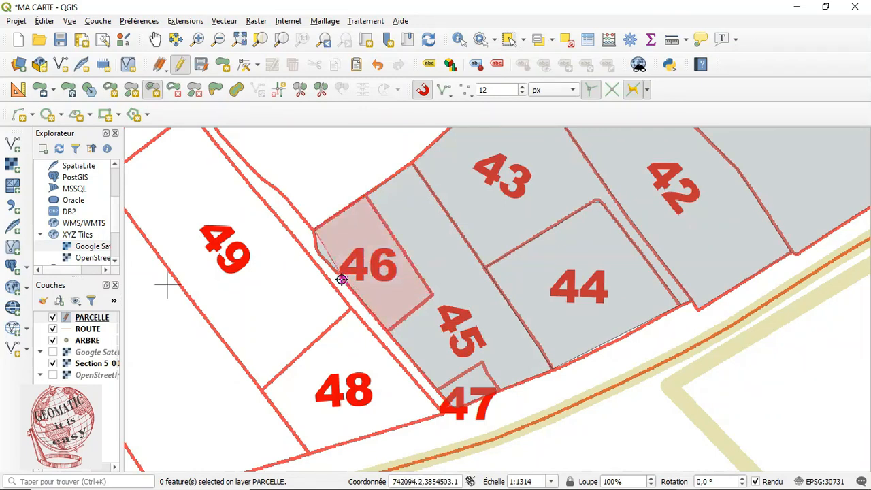
left_click(313, 229)
right_click(313, 229)
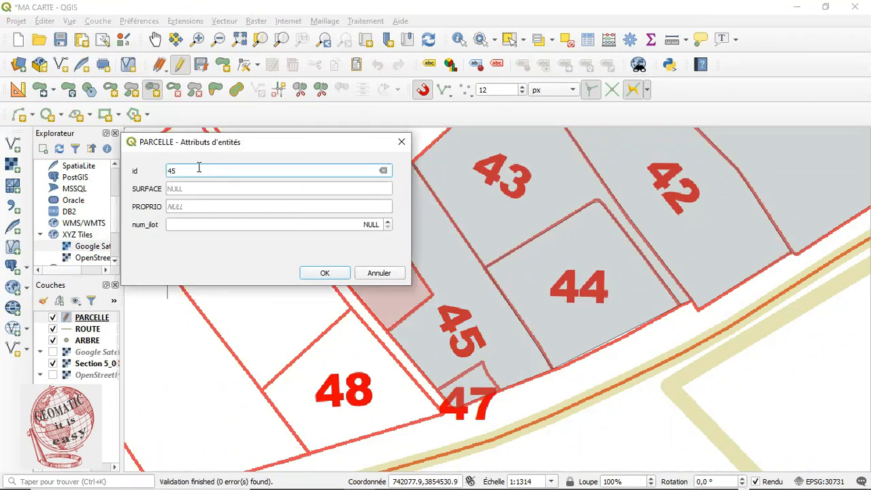
type("46")
left_click(326, 274)
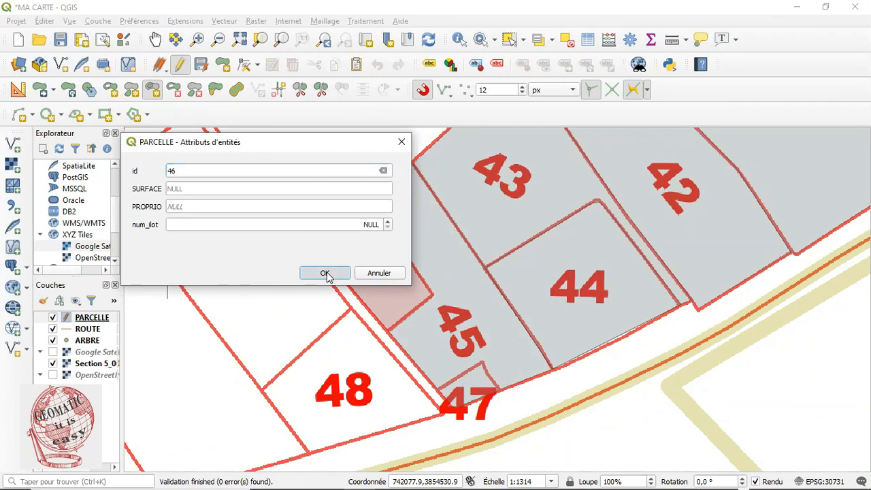
left_click(510, 40)
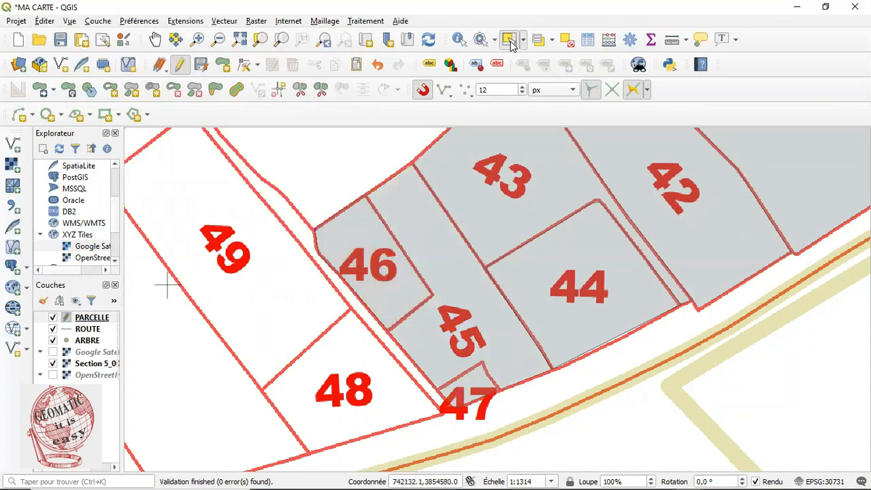
left_click(425, 239)
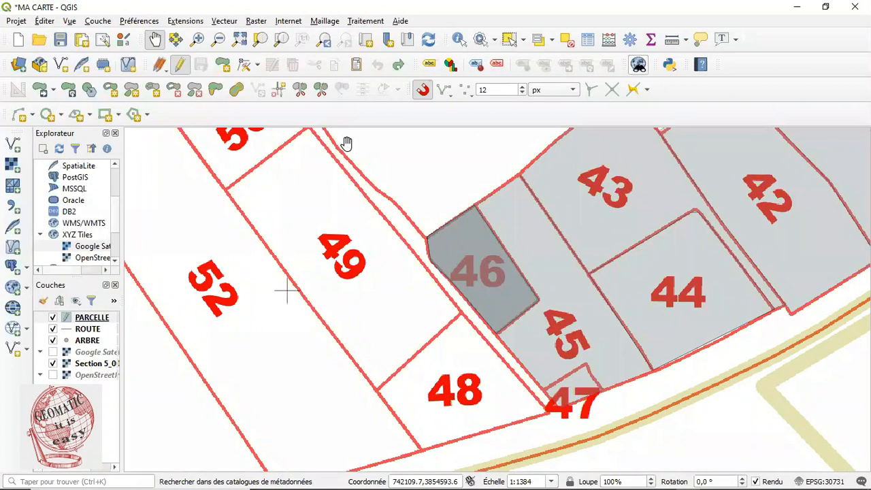
Use Fill Ring to trace parcel 47 inside the larger polygon as a new feature with id 47
left_click(153, 91)
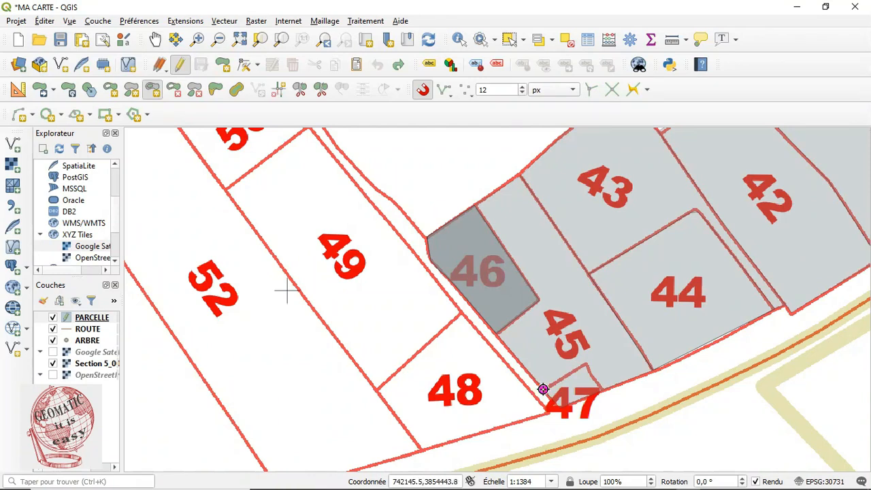
left_click(543, 389)
left_click(588, 364)
left_click(601, 387)
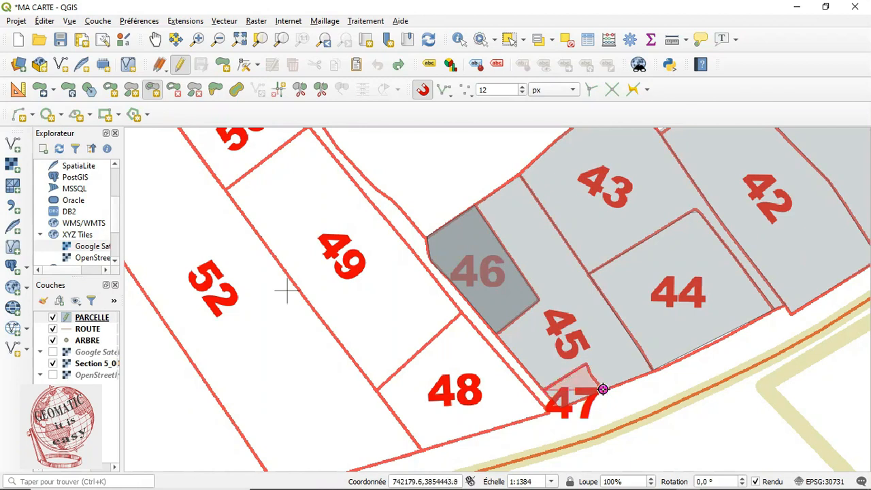
right_click(545, 390)
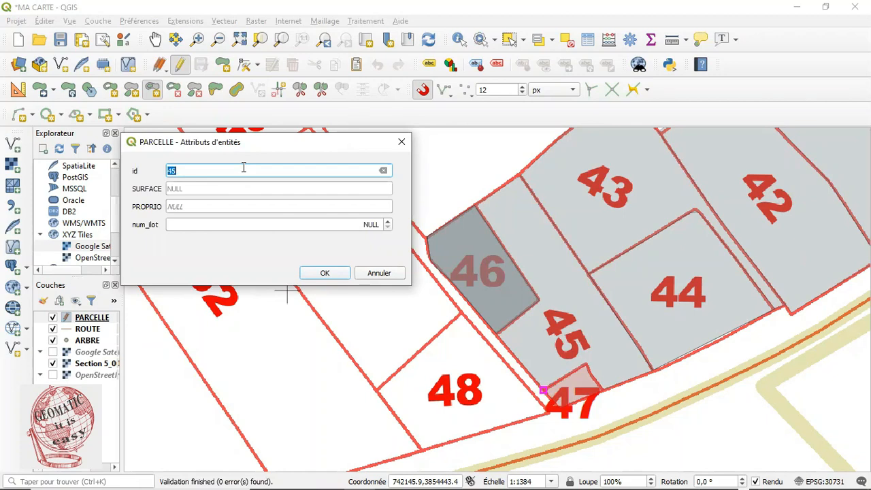
type("47")
left_click(325, 272)
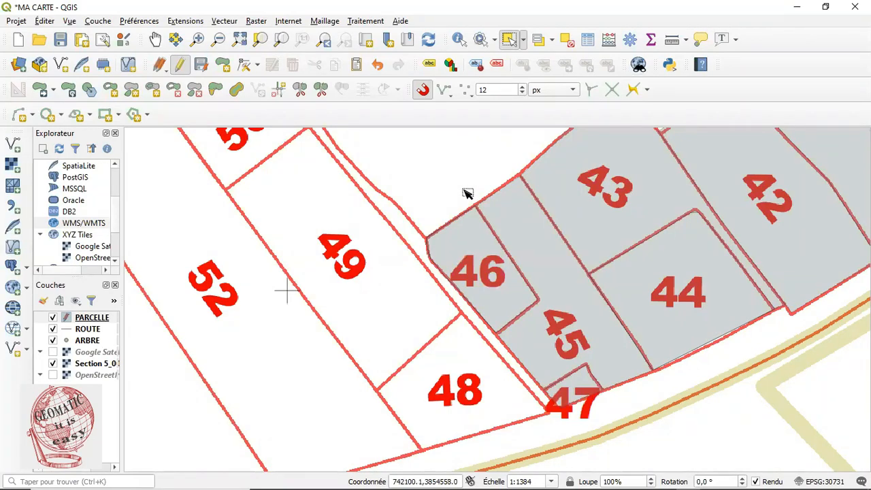
Select parcels 45, 46 and 47 in turn to check their shapes, then clear the selection
left_click(547, 263)
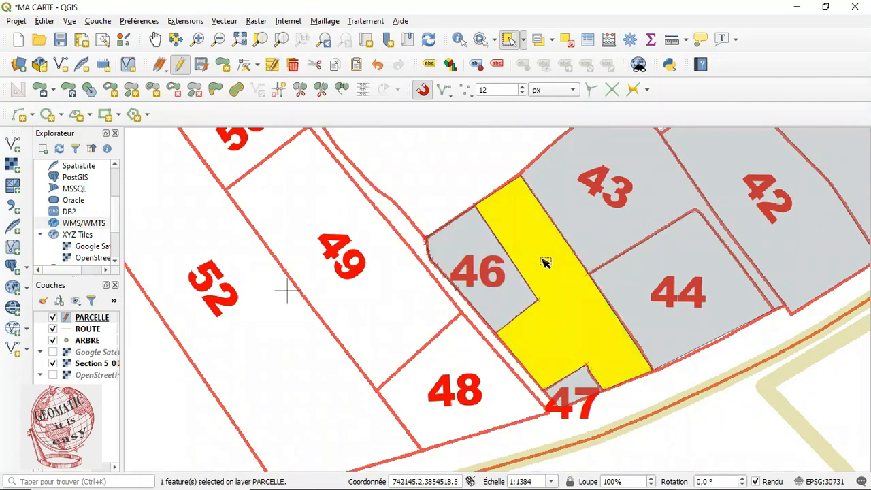
left_click(511, 291)
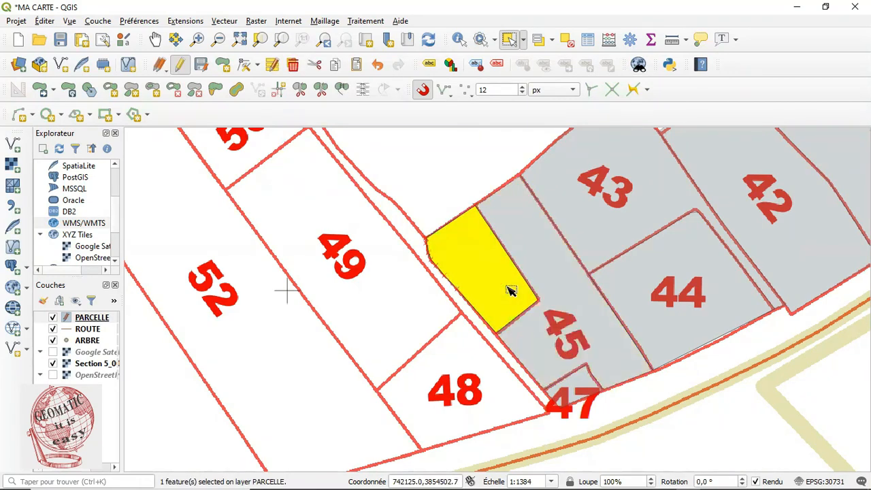
left_click(578, 397)
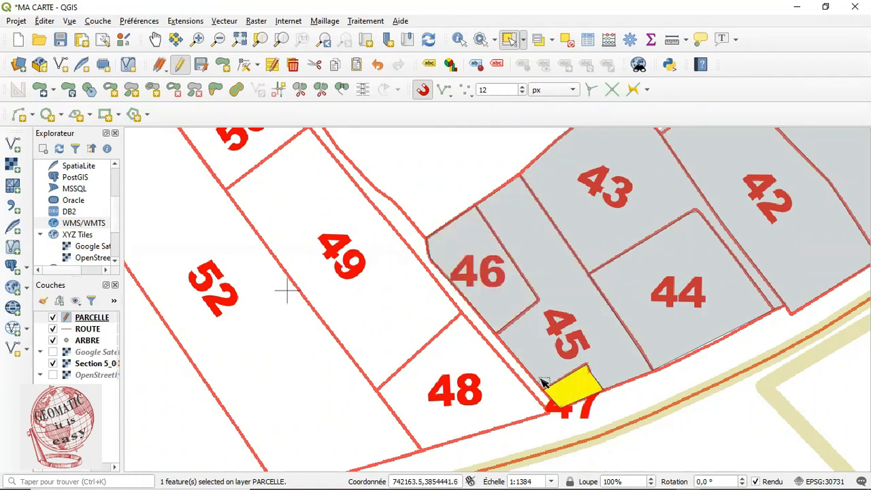
left_click(569, 40)
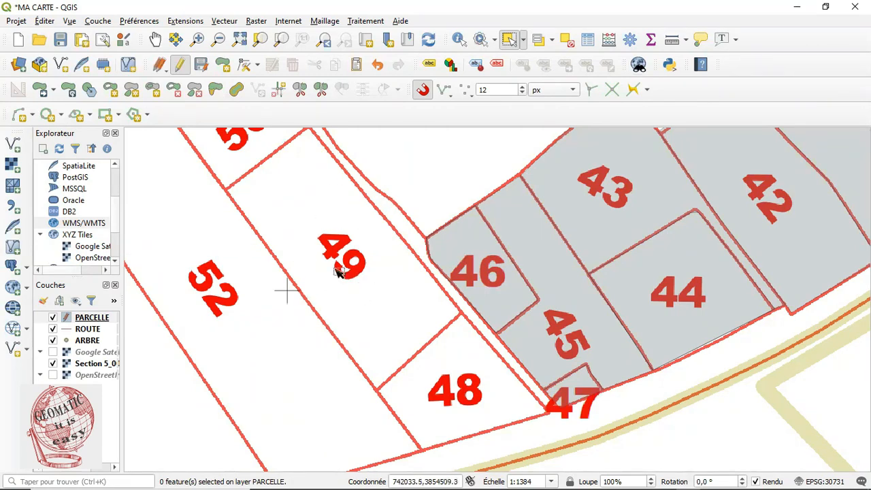
Draw a polygon for parcel 49 snapped to its boundary corners, with id 49
left_click(155, 39)
left_click_drag(243, 156, 218, 179)
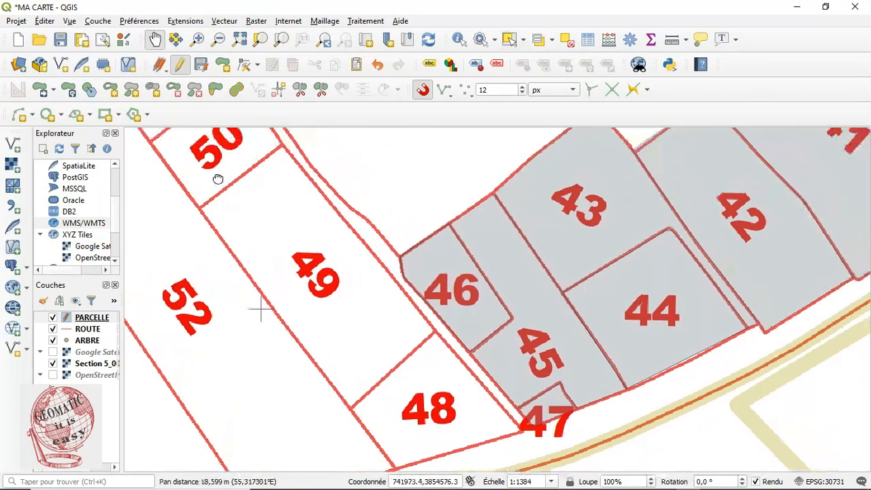
left_click(223, 65)
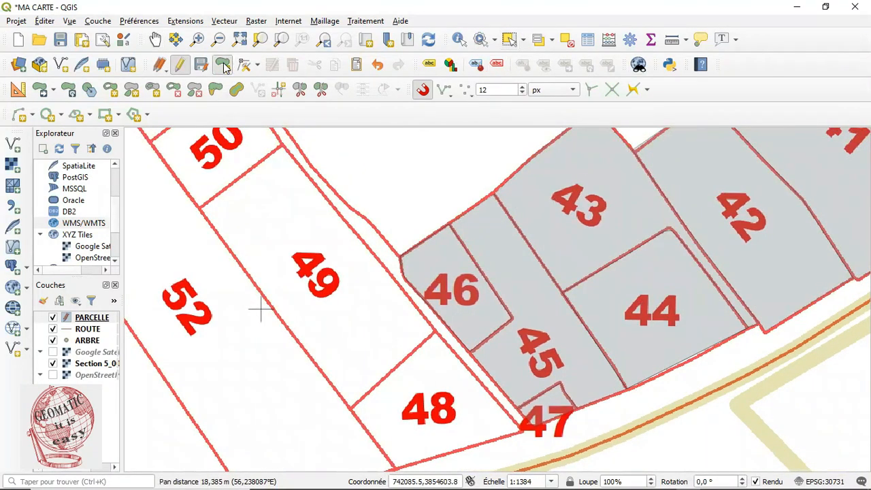
left_click(281, 147)
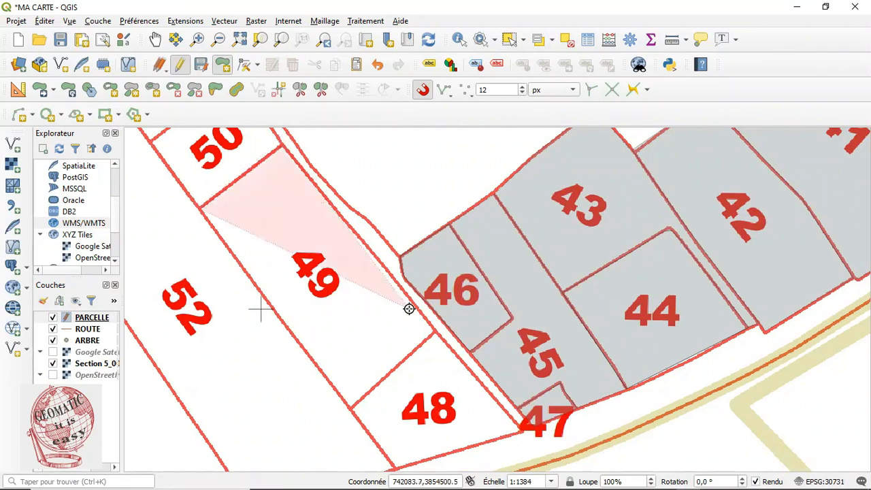
left_click(433, 332)
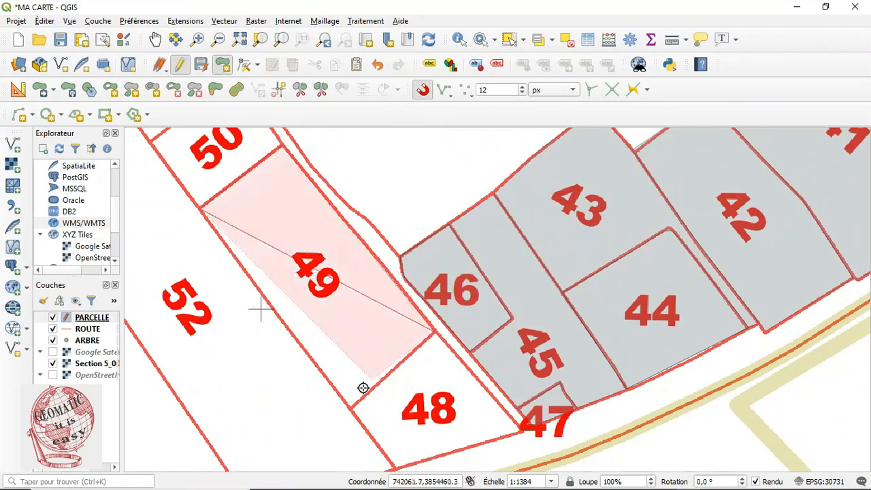
left_click(349, 407)
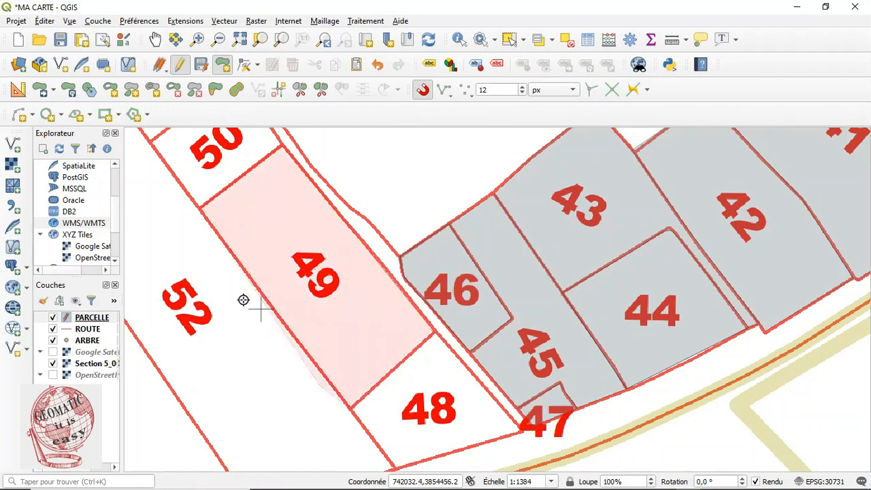
right_click(199, 208)
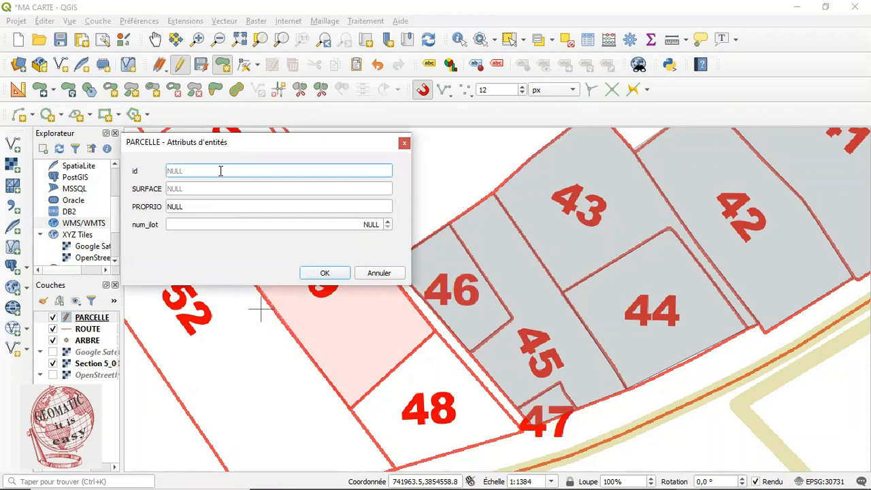
type("49")
left_click(334, 276)
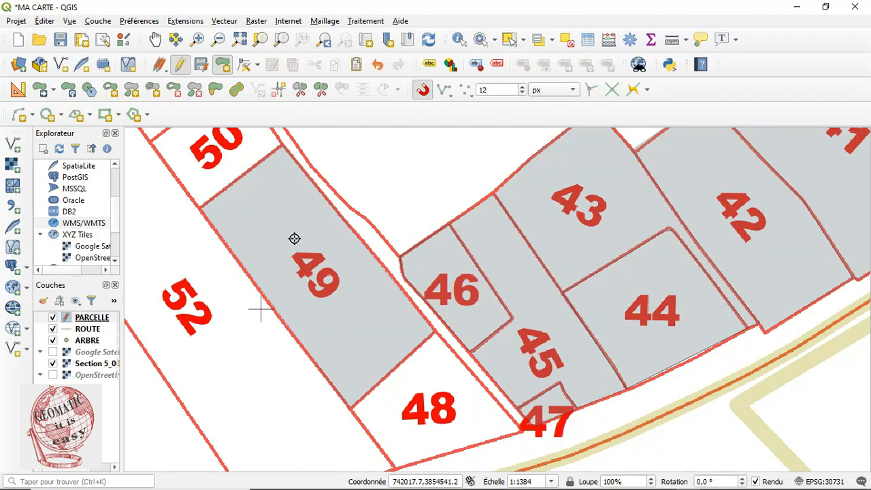
Add a rectangular ring hole inside the parcel 49 polygon
left_click(109, 92)
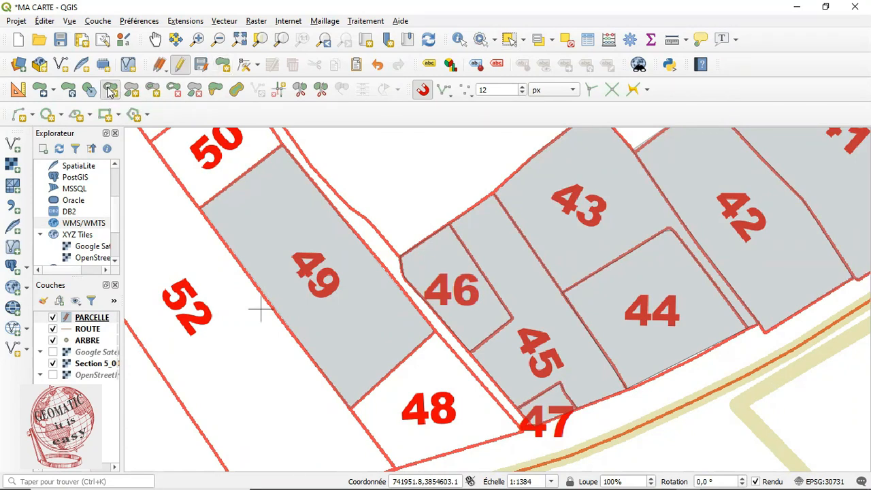
left_click(272, 231)
left_click(307, 201)
left_click(368, 270)
left_click(322, 303)
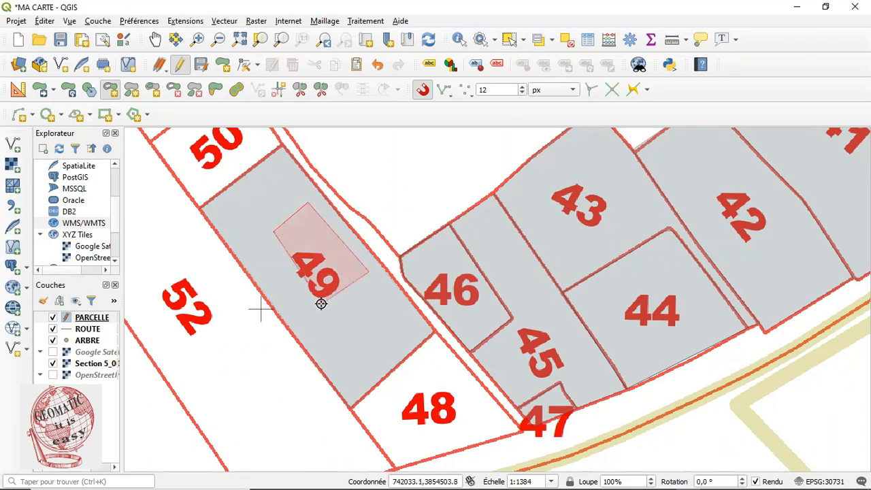
right_click(274, 232)
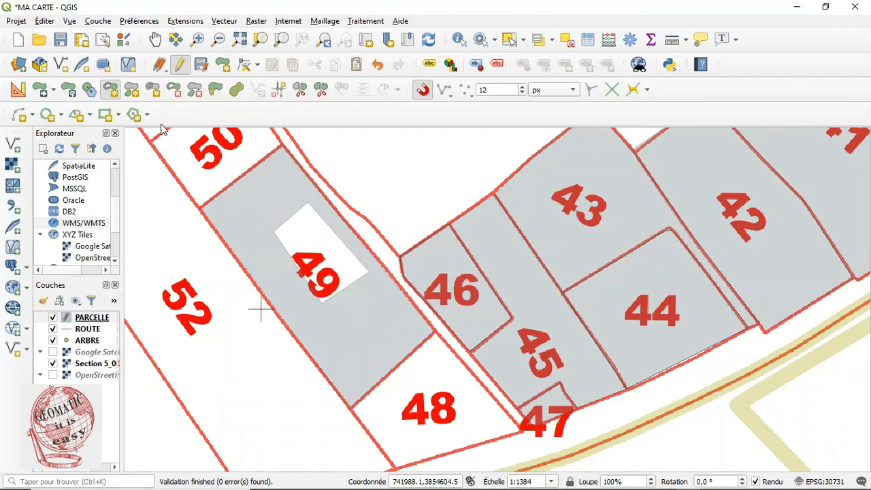
Delete the ring hole from parcel 49
left_click(112, 90)
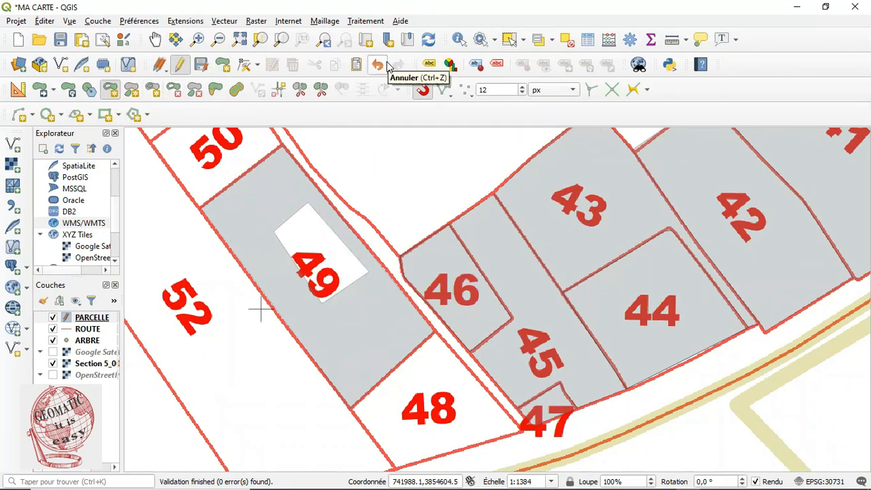
left_click(175, 90)
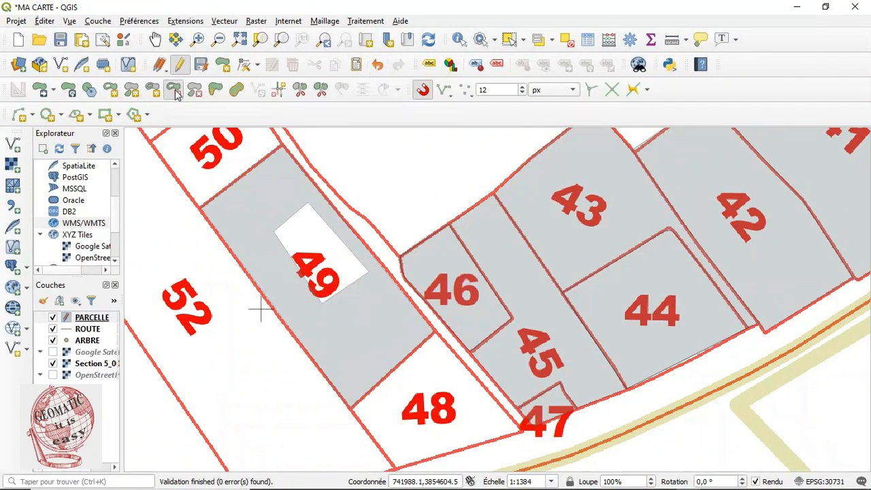
left_click(311, 243)
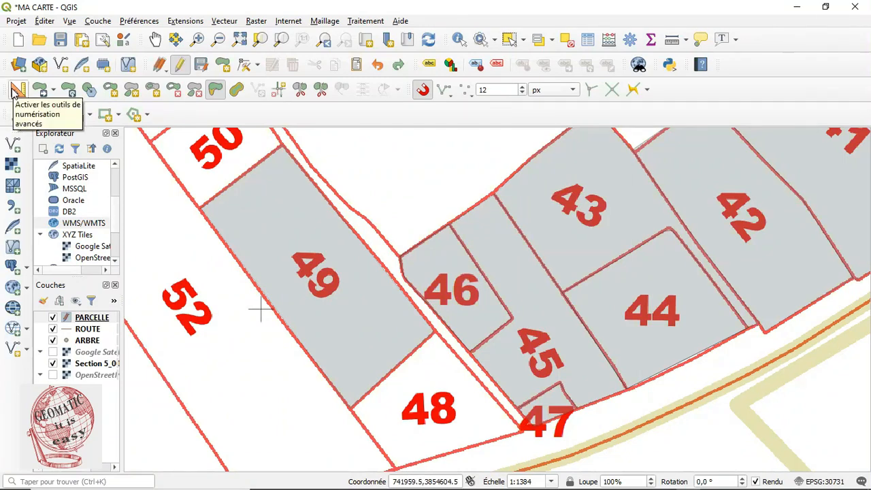
Reshape parcel 49 by cutting a notch out of its upper-left corner
left_click(215, 91)
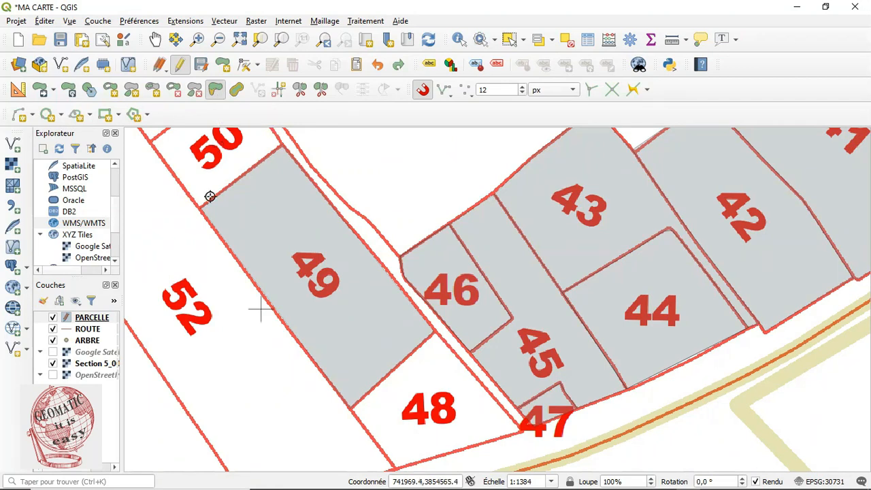
left_click(190, 241)
left_click(249, 192)
left_click(289, 235)
left_click(222, 287)
left_click(187, 241)
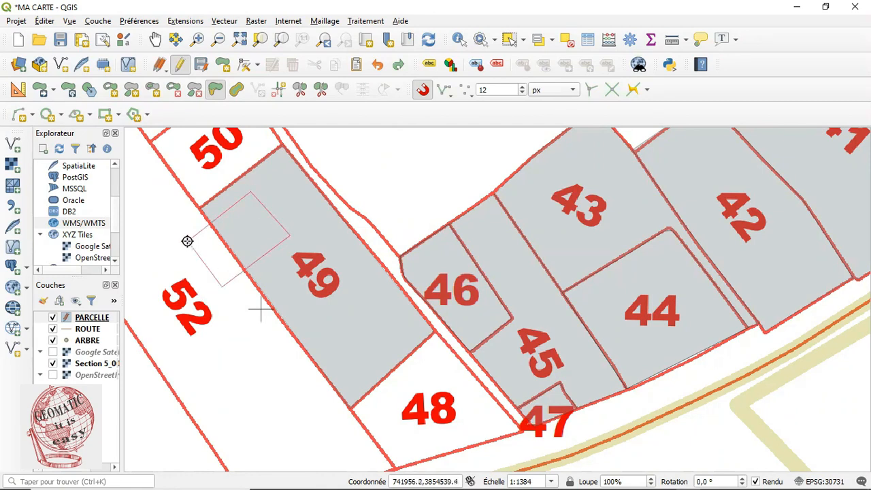
right_click(187, 241)
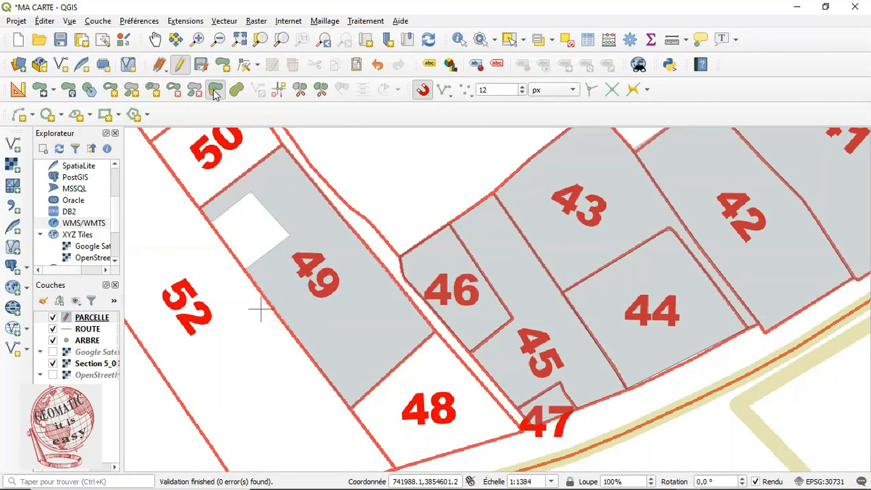
Try to reshape parcel 49 outward beyond its lower-left edge
left_click(337, 304)
left_click(370, 341)
left_click(299, 404)
left_click(272, 374)
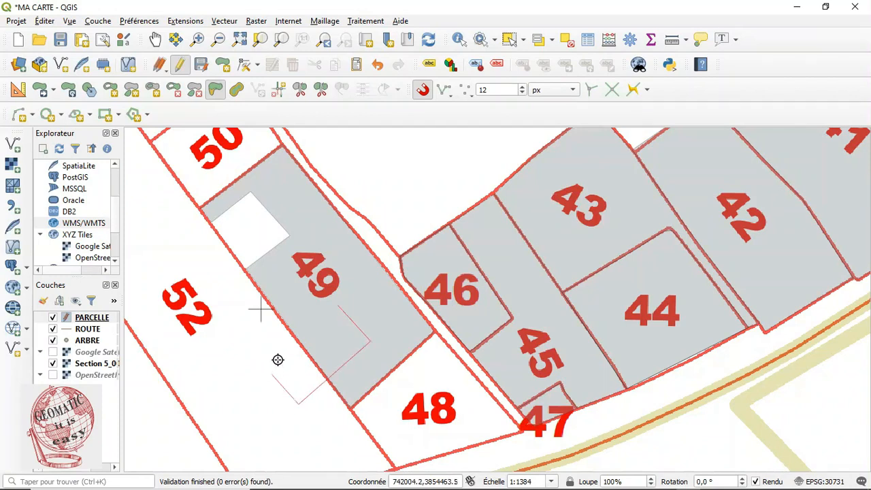
right_click(338, 305)
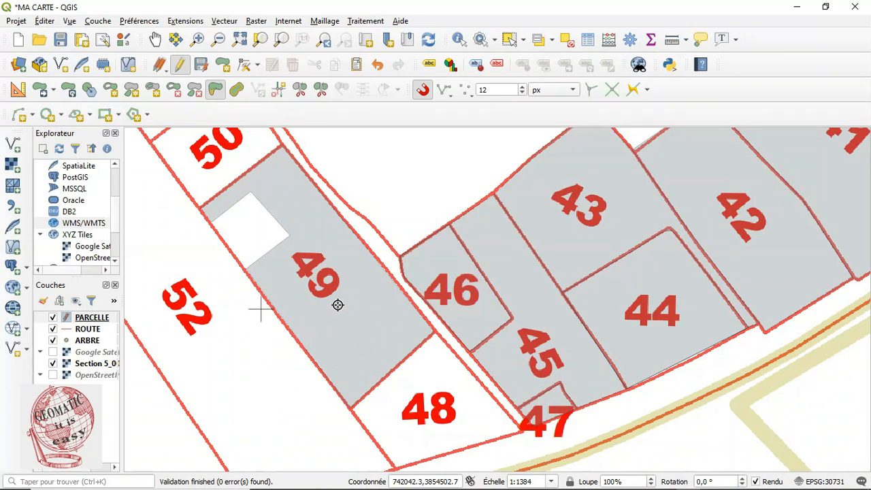
Reshape parcel 49 to add a bulge extending beyond its lower-left boundary
left_click(334, 308)
left_click(265, 359)
left_click(298, 399)
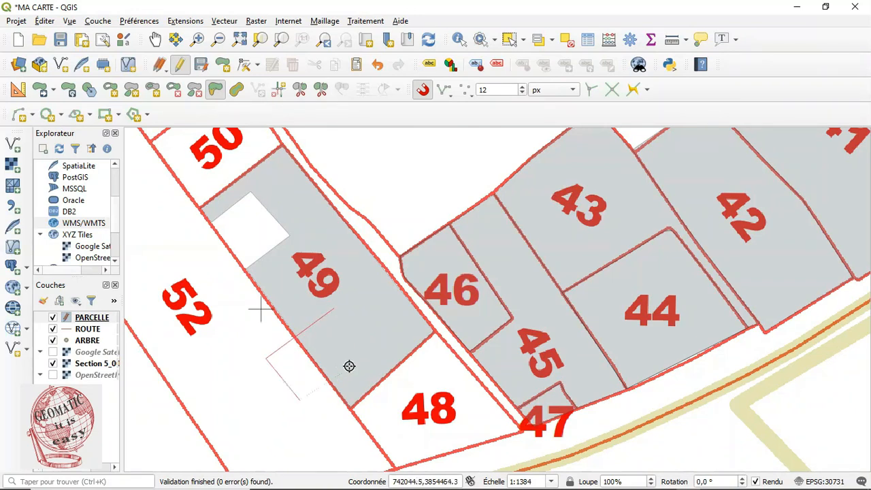
left_click(360, 356)
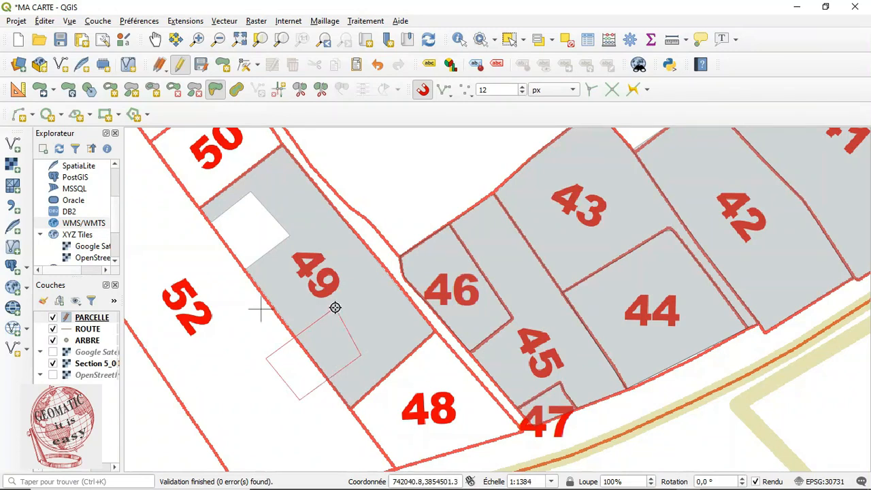
right_click(335, 308)
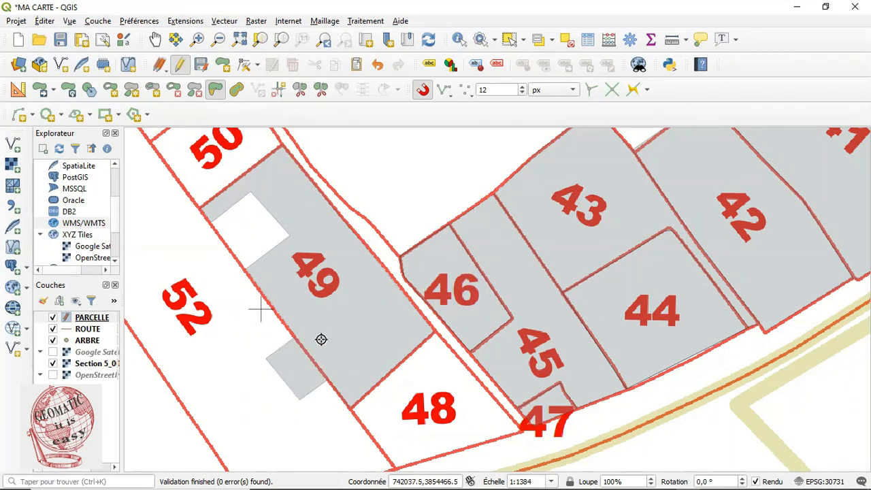